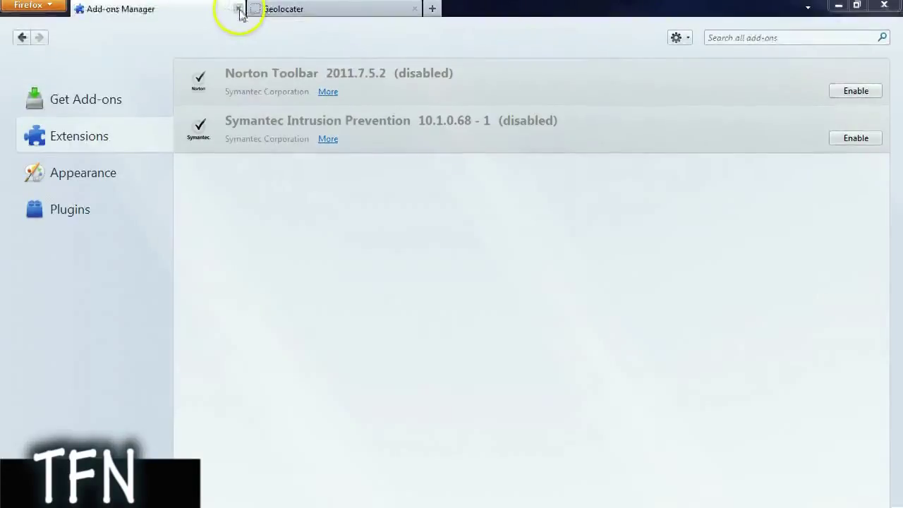
Close the extra tab and install Geolocater 1.5 from the add-on search for 'geolocater'
click(239, 10)
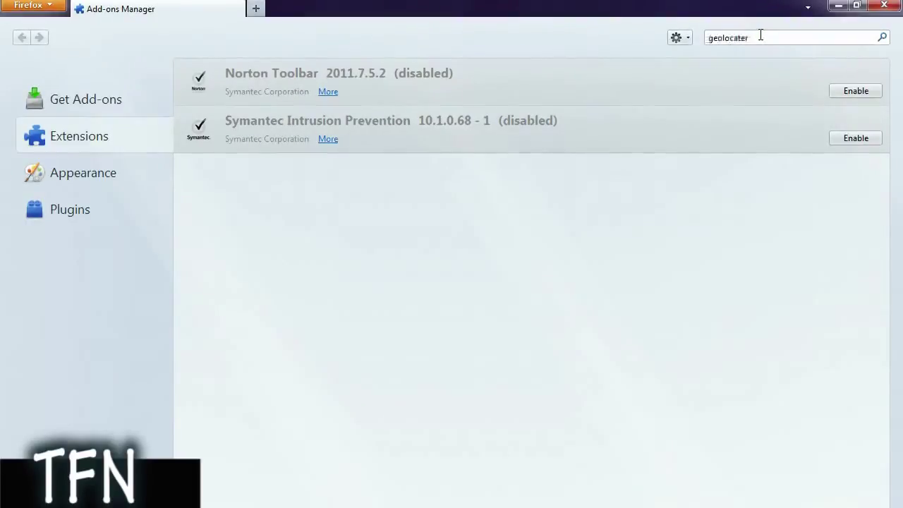
key(Return)
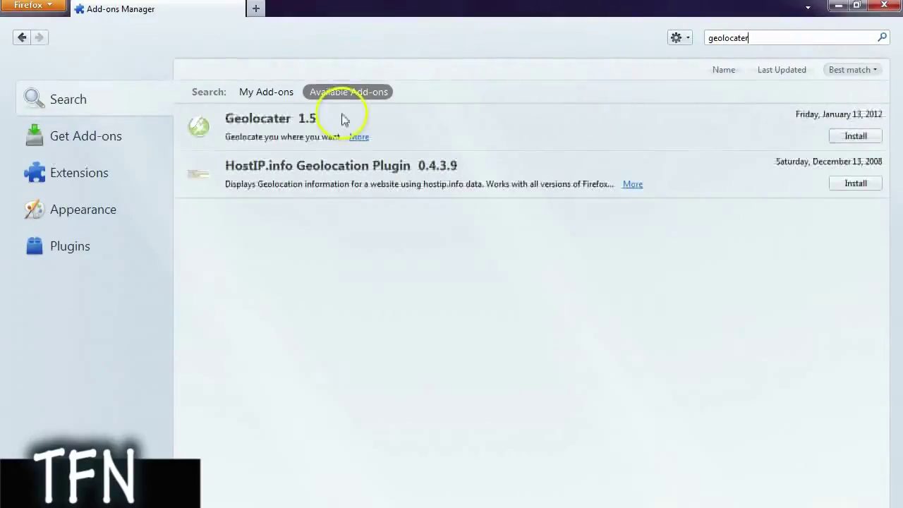
click(853, 136)
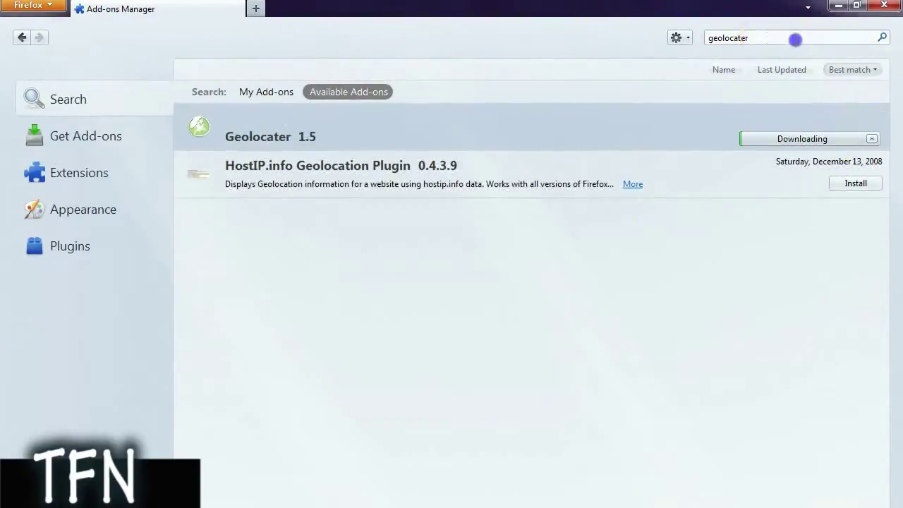
double_click(794, 37)
Search add-ons for 'user agent' and install User Agent Switcher
text(u)
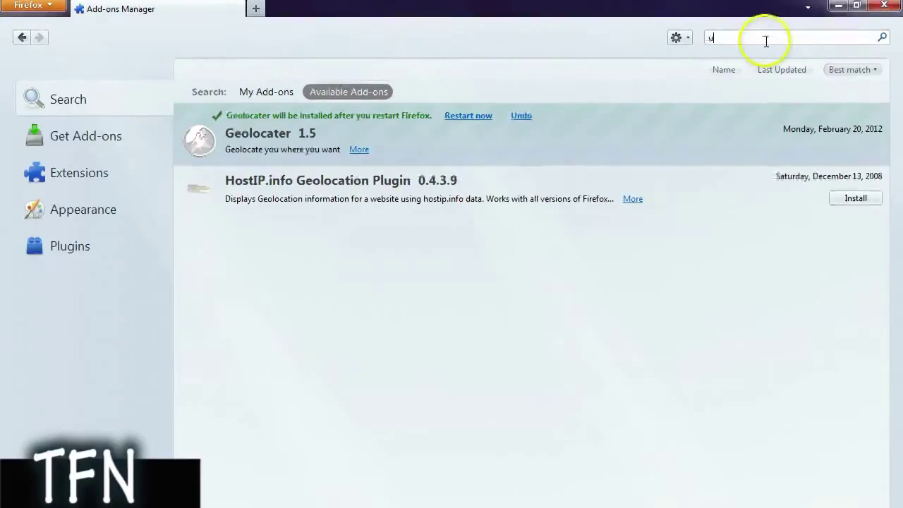
text(ser agent)
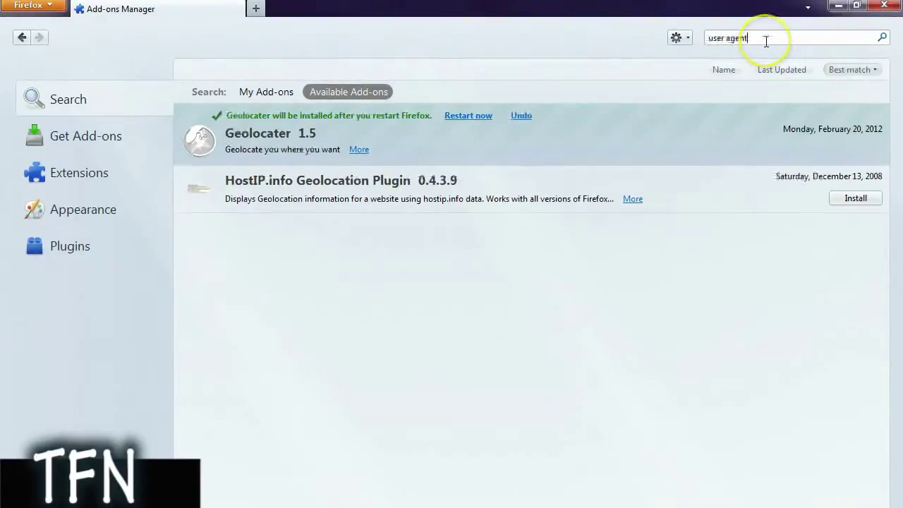
key(Return)
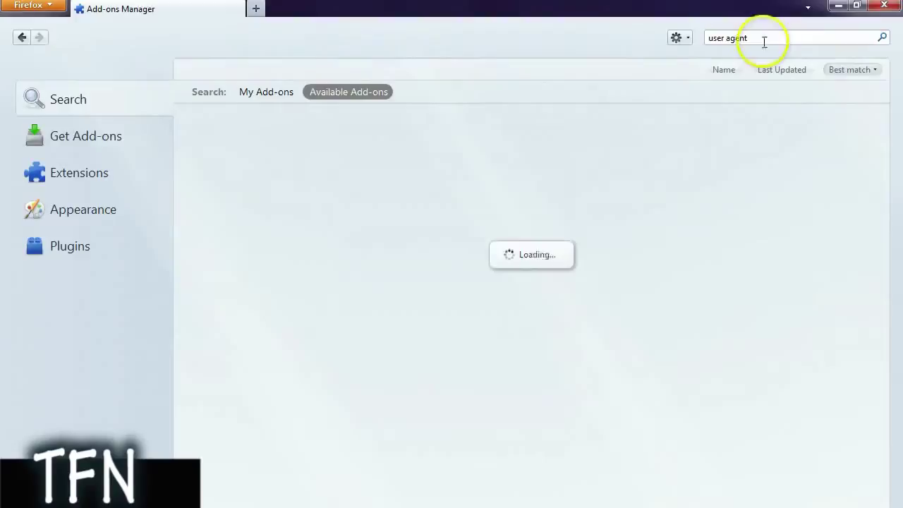
click(843, 112)
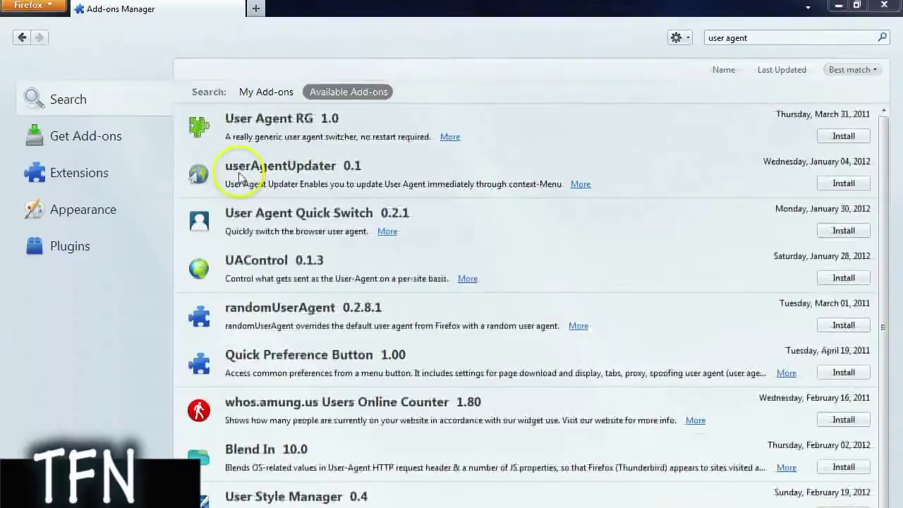
In User Agent Switcher's options, select the iPhone 3.0 user agent and confirm
click(68, 184)
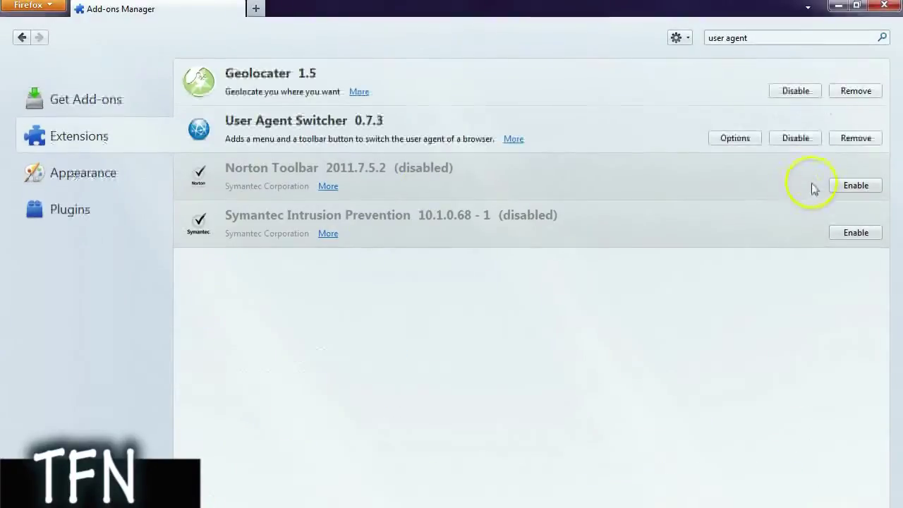
click(744, 139)
drag(520, 174, 533, 90)
click(309, 215)
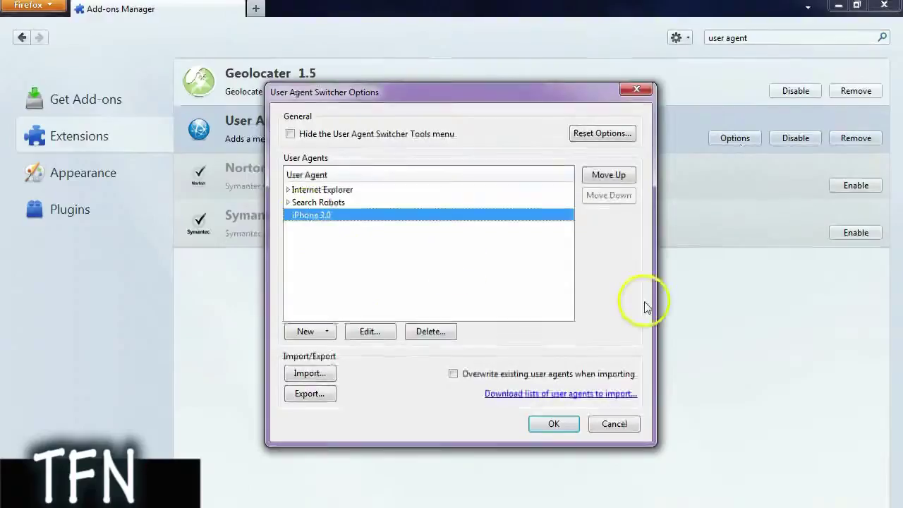
click(555, 424)
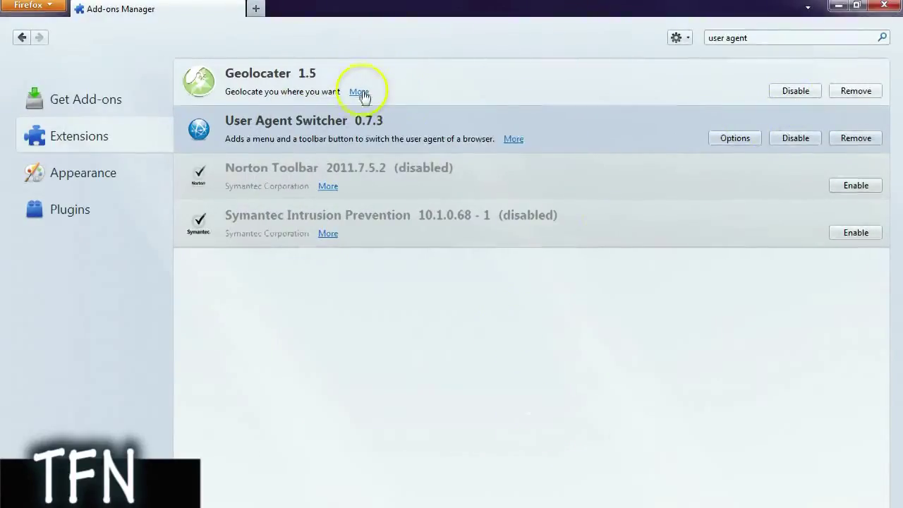
Open Geolocater's Manage tab and delete the saved Nairobi geolocation
click(25, 6)
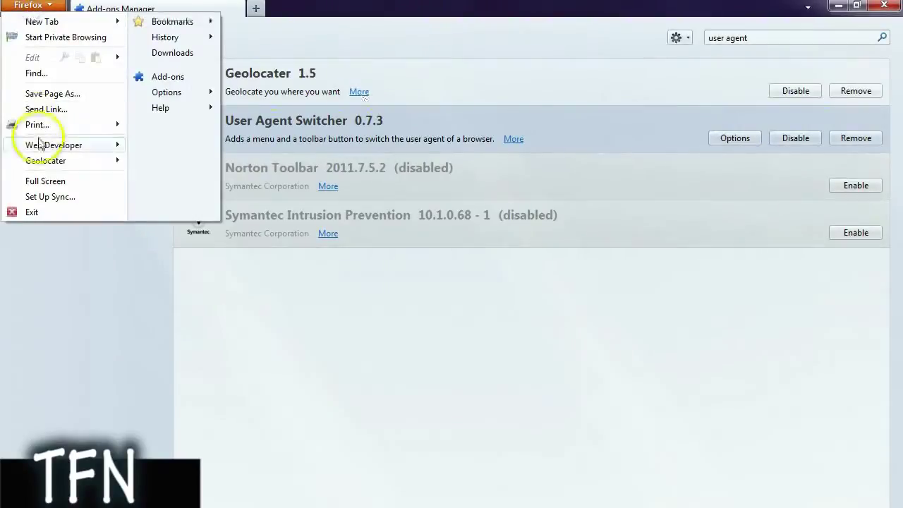
mouse_move(53, 167)
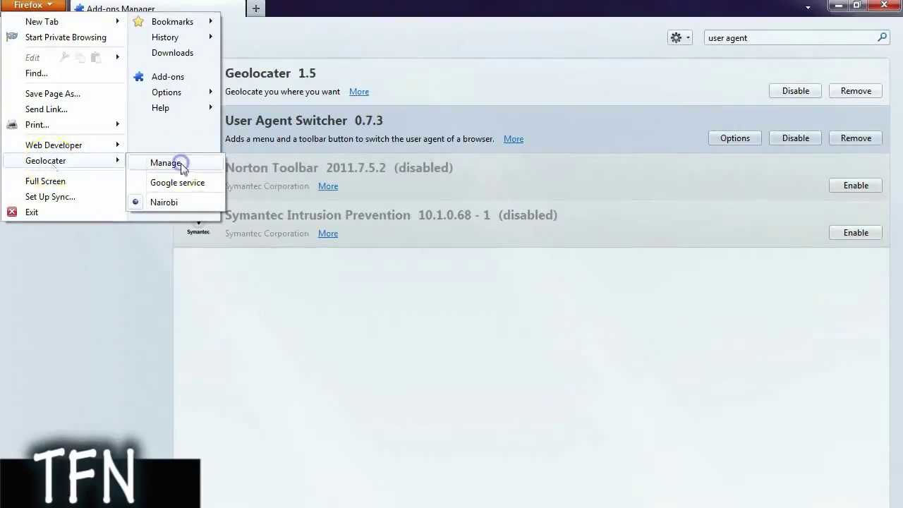
click(178, 162)
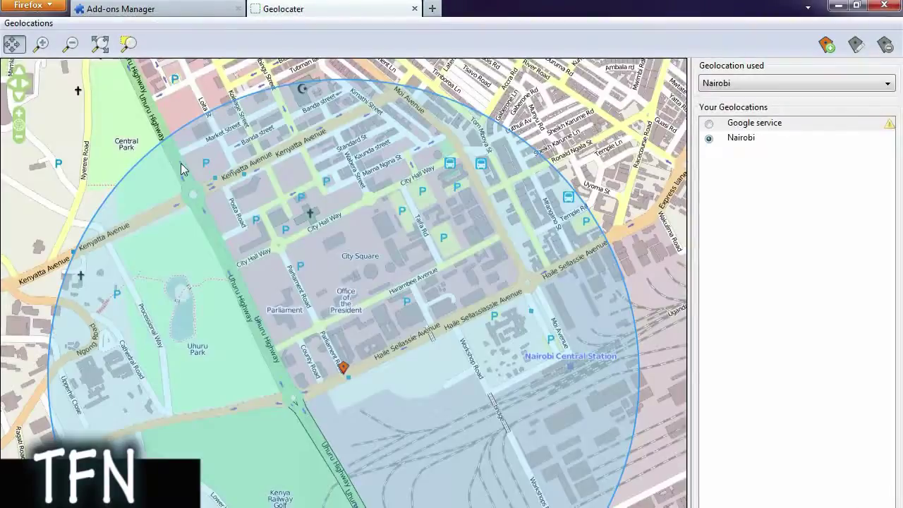
click(739, 141)
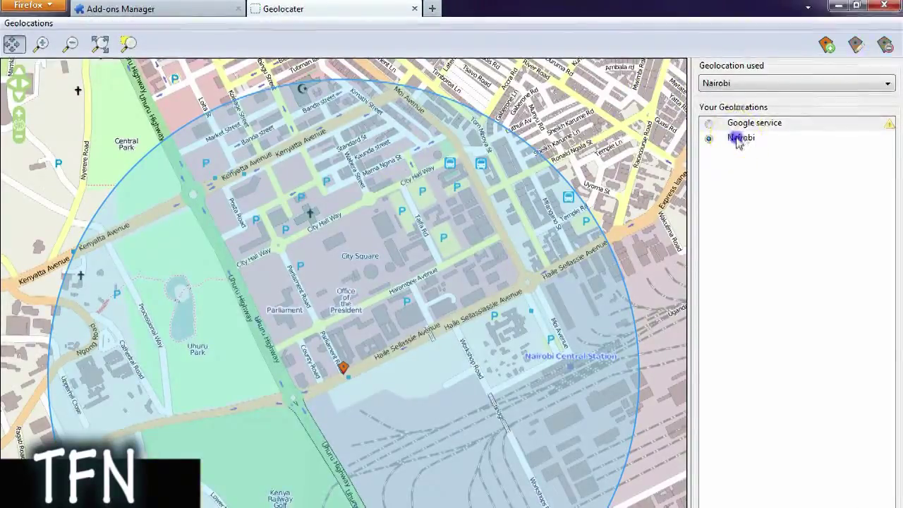
click(887, 49)
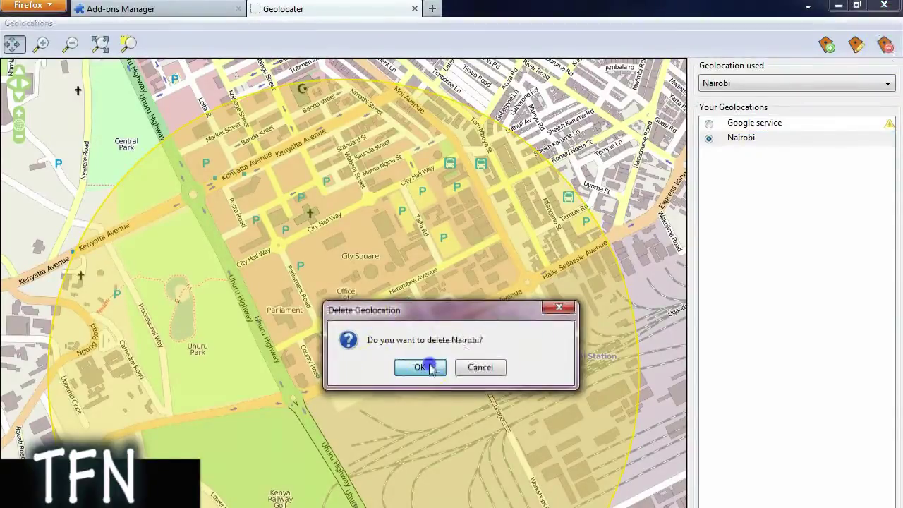
click(420, 367)
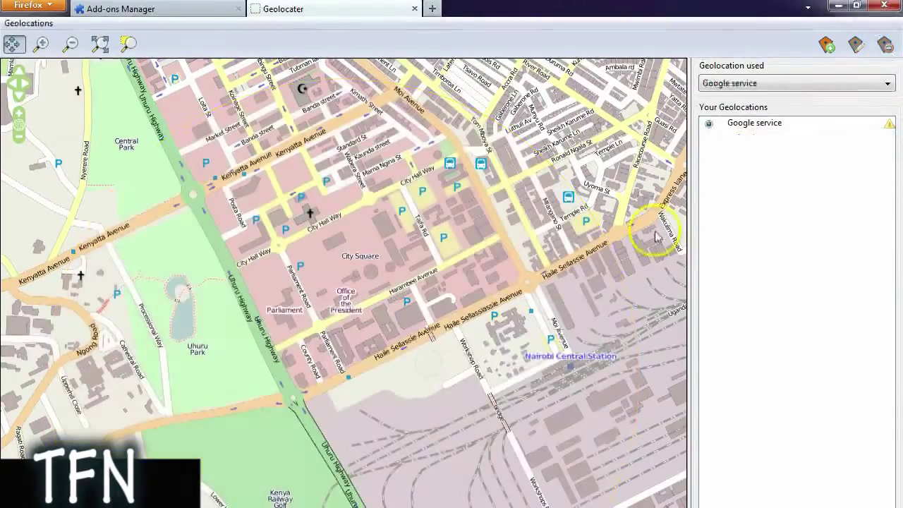
Add a new geolocation by searching the map for 'Nairobi Kenya' and accepting it
click(825, 45)
click(356, 72)
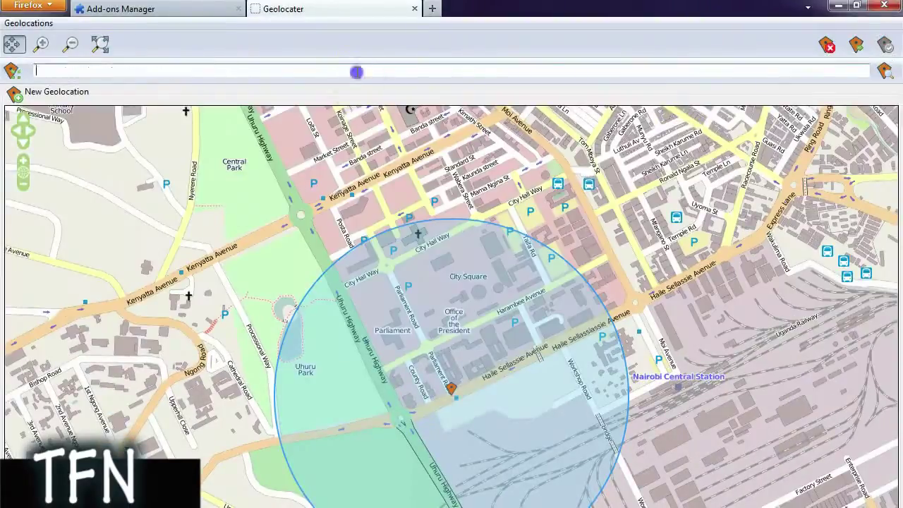
text(Na)
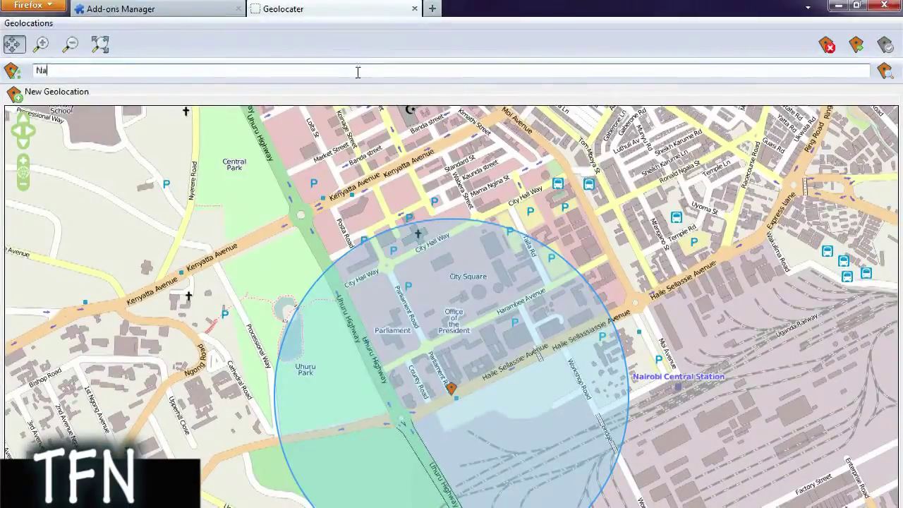
text(irobi K)
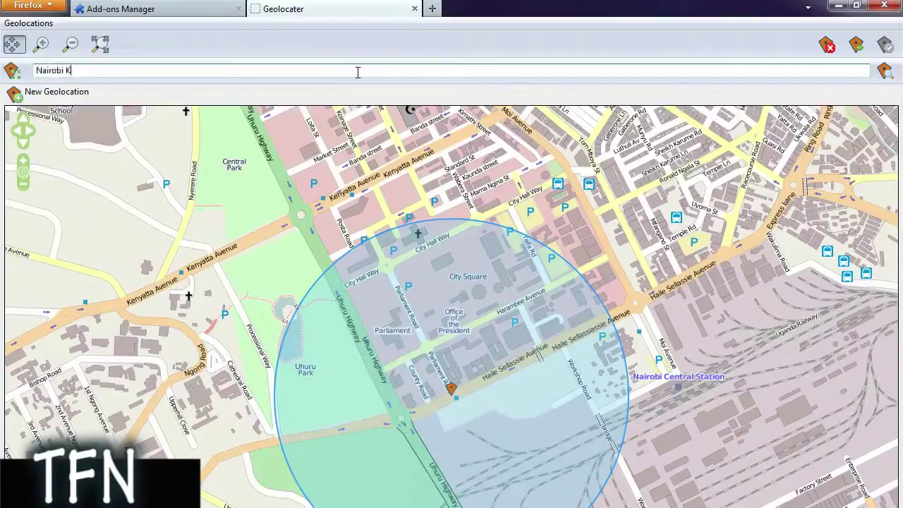
text(enya)
key(Return)
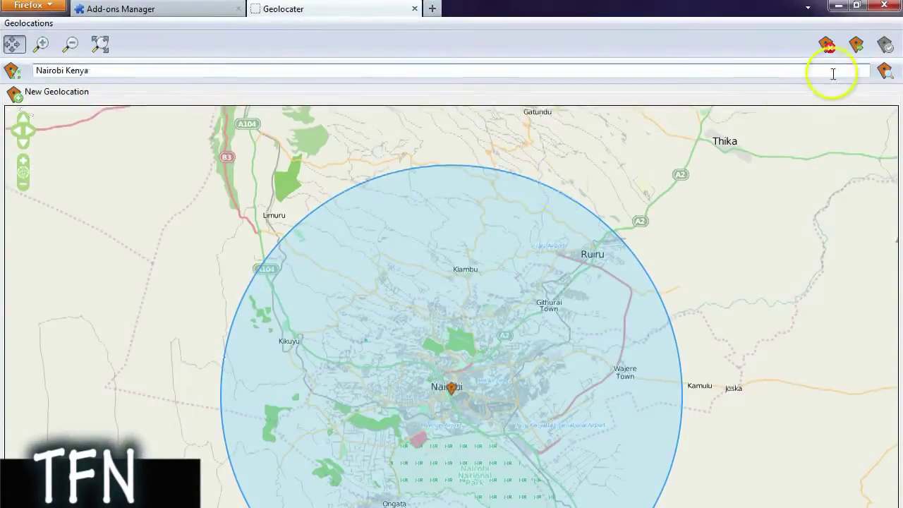
click(855, 46)
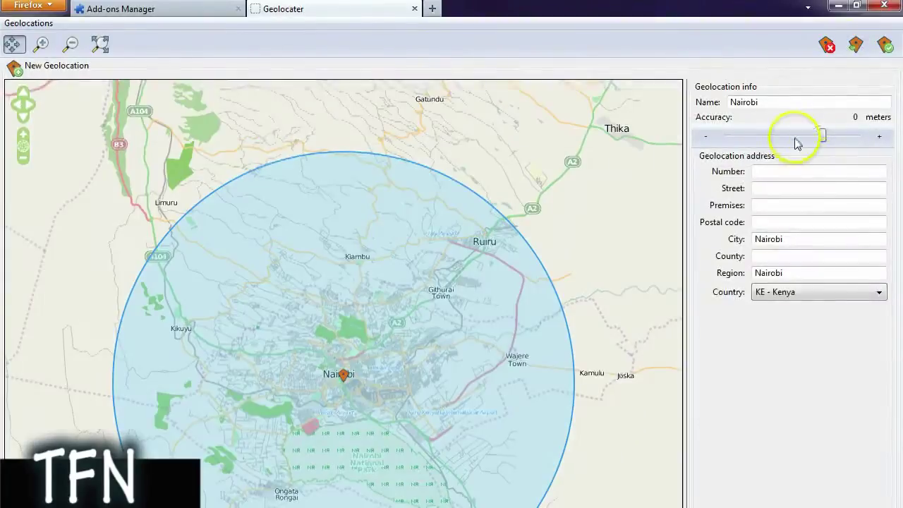
Set the Nairobi location's accuracy to 5000 meters, save it, and make it the one in use
drag(823, 141, 801, 141)
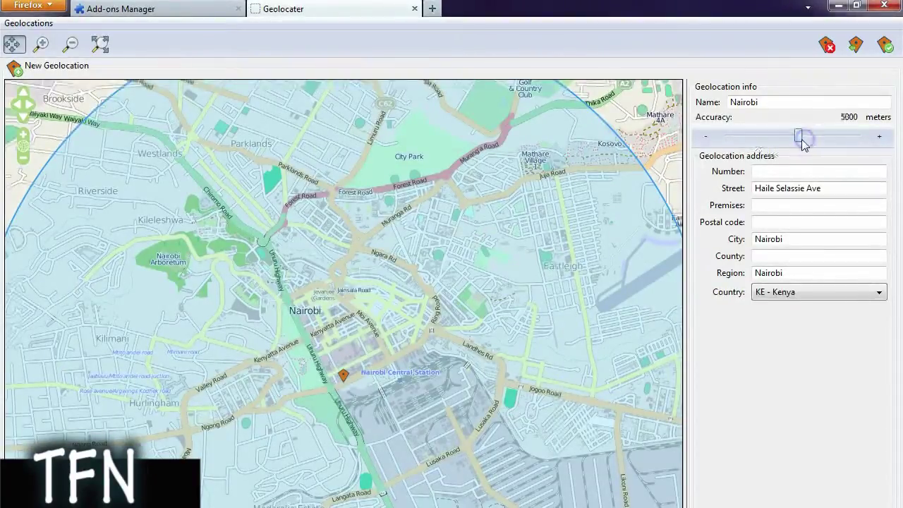
click(887, 45)
click(734, 142)
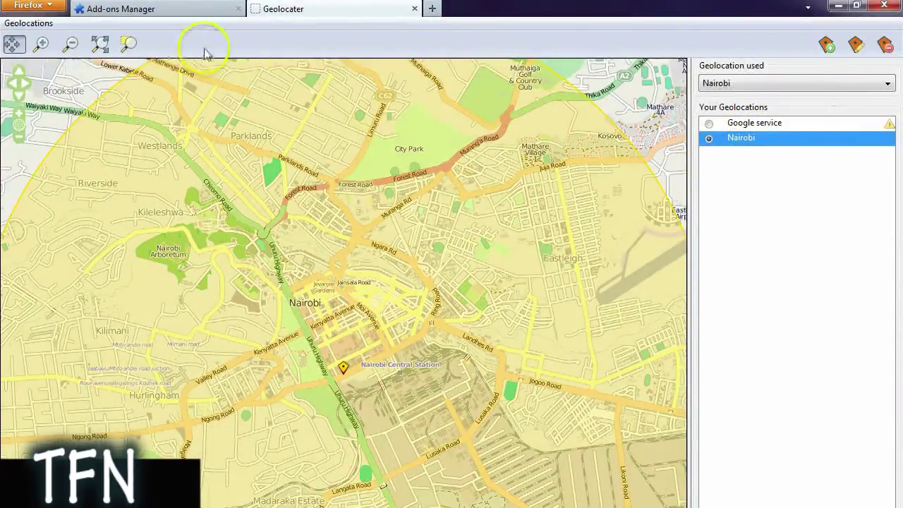
Load touch.facebook.com in a new tab
click(176, 9)
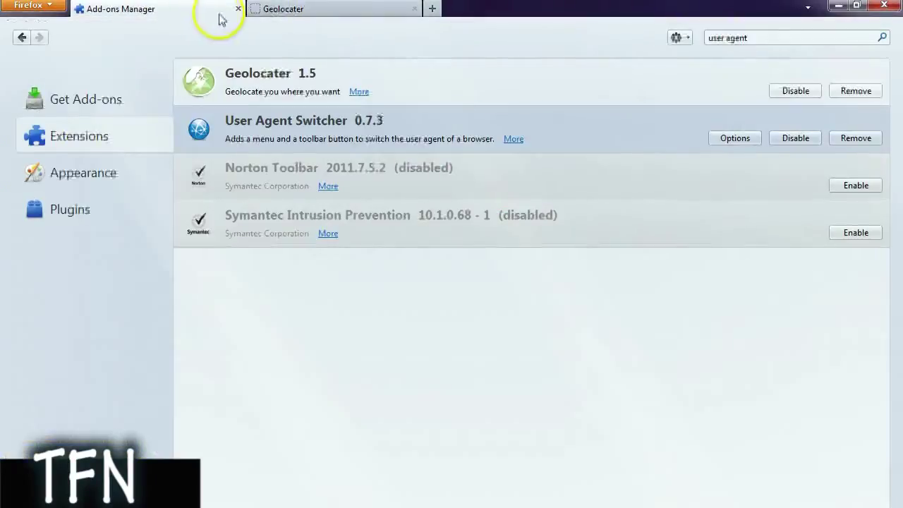
click(296, 8)
click(432, 9)
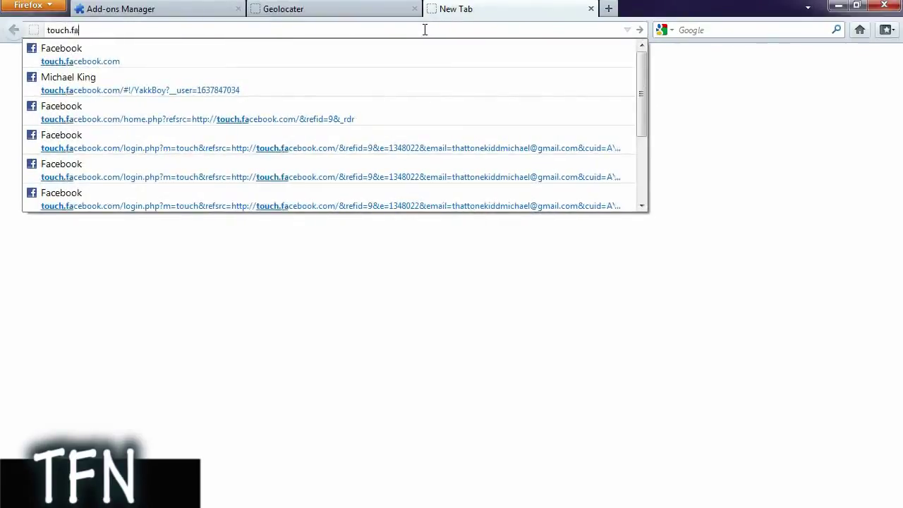
text(touch.fa)
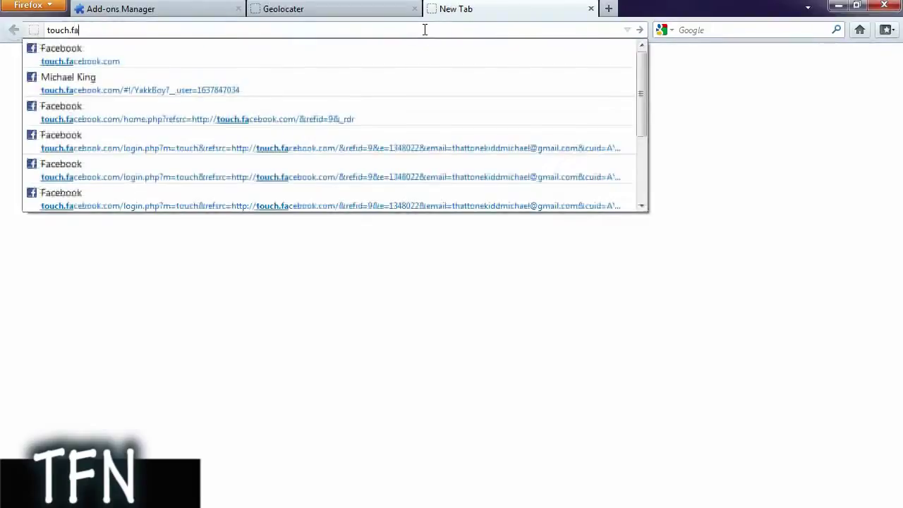
text(cebo)
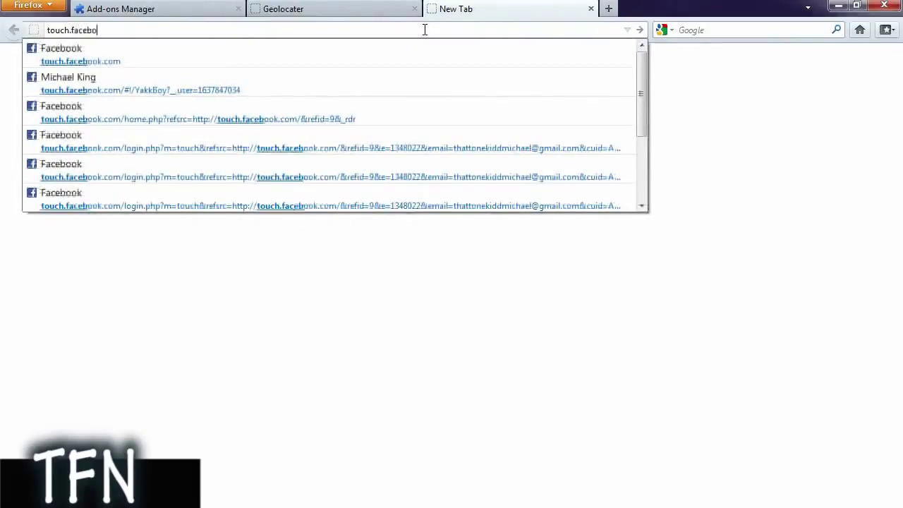
text(ok.com)
key(Return)
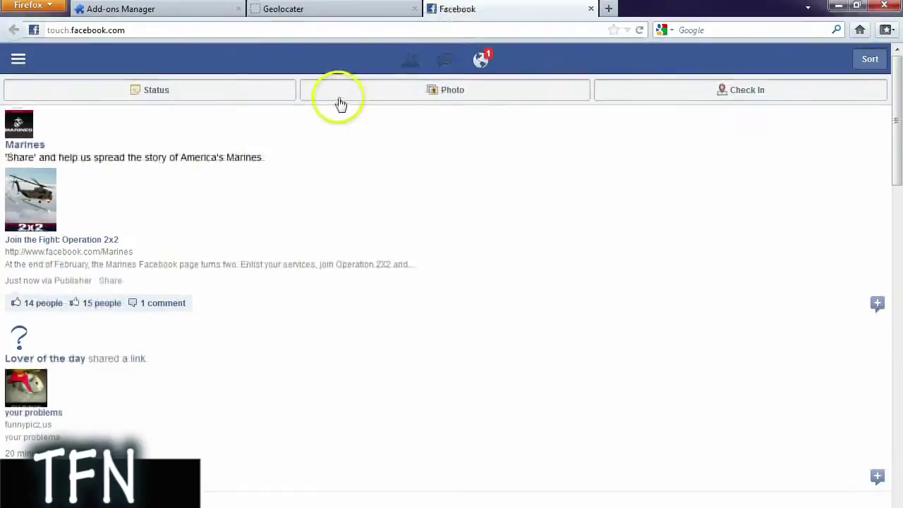
Start a Check In from the top of the mobile Facebook feed
click(763, 95)
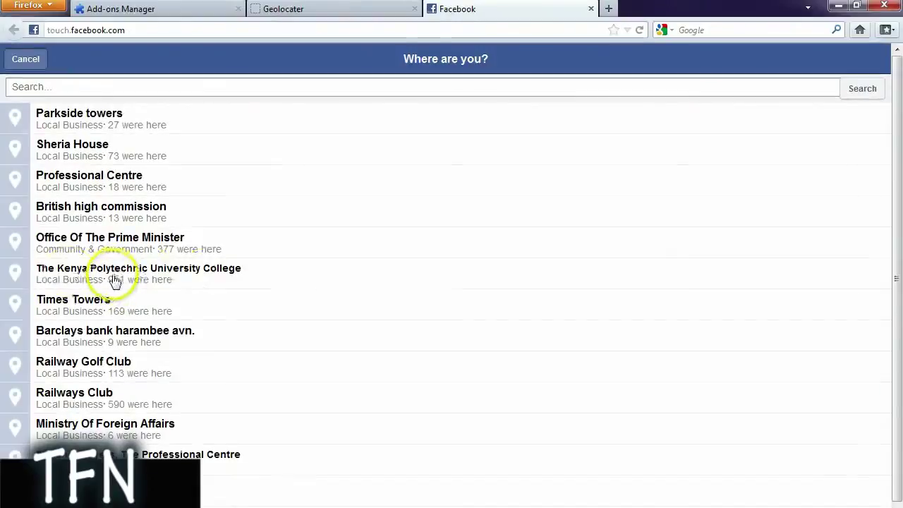
Check in at The Kenya Polytechnic University College and share 'Chilling in Kenya. Yeahh'
click(115, 278)
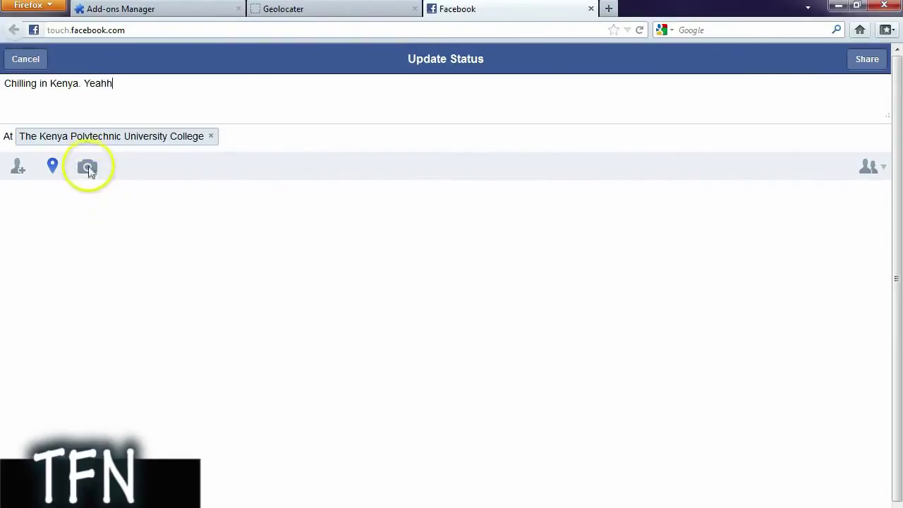
click(871, 61)
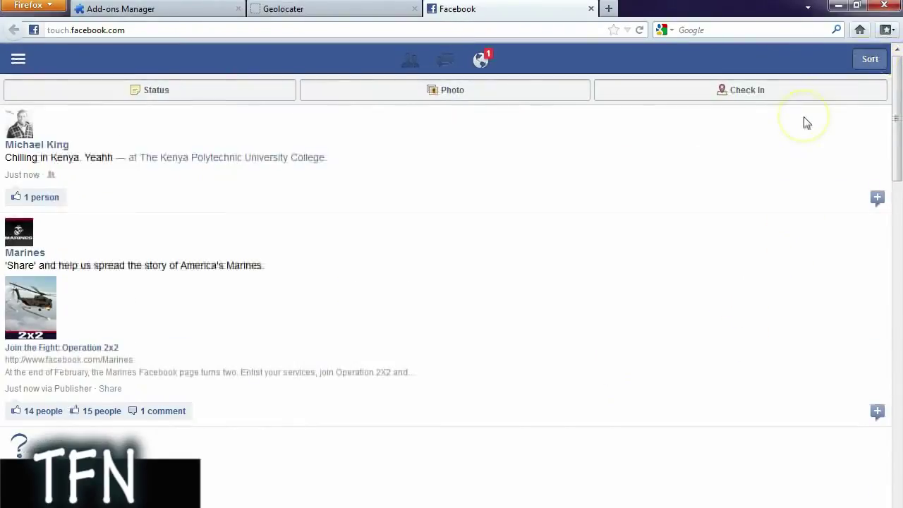